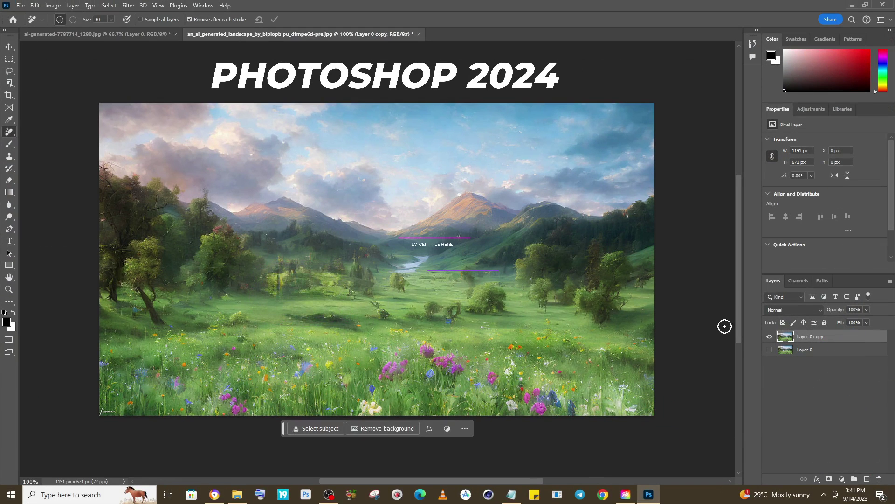
Hide Layer 0 copy to reveal the original barn, drag in an image, and open the Start menu
click(769, 337)
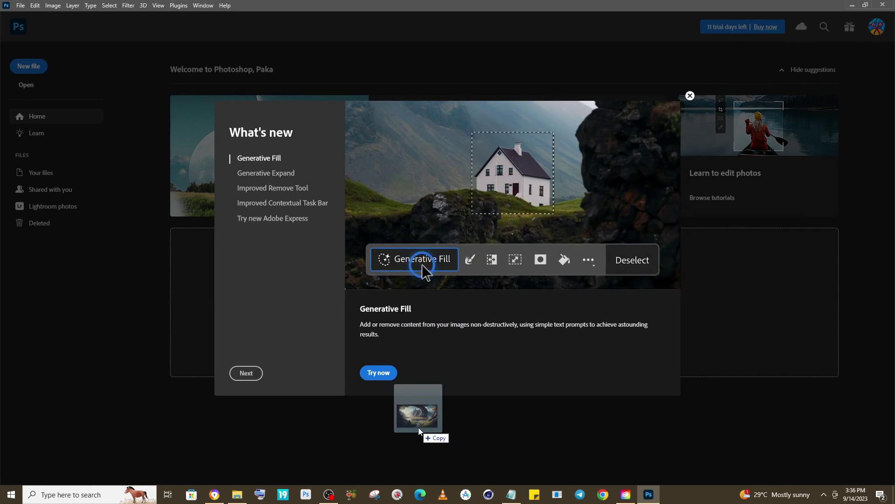
drag(418, 428, 418, 443)
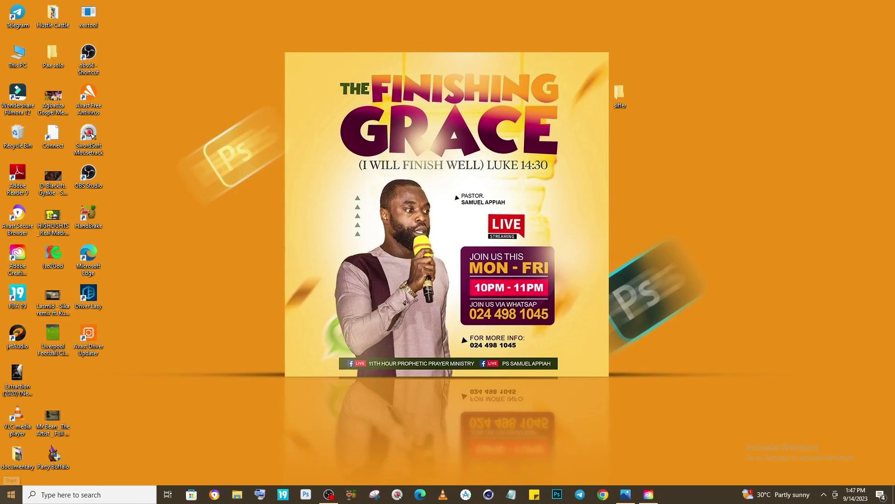
key(super)
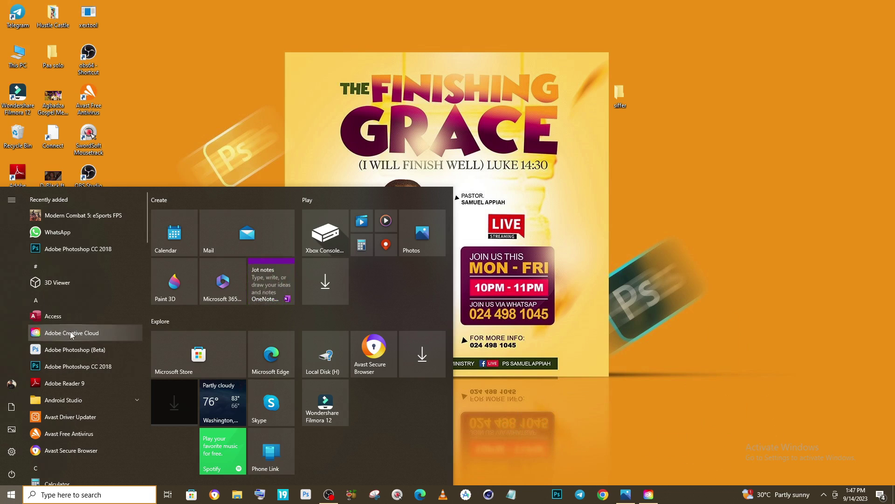
Launch Creative Cloud maximized, dismiss the Generative Fill promo, and show the apps list
click(70, 331)
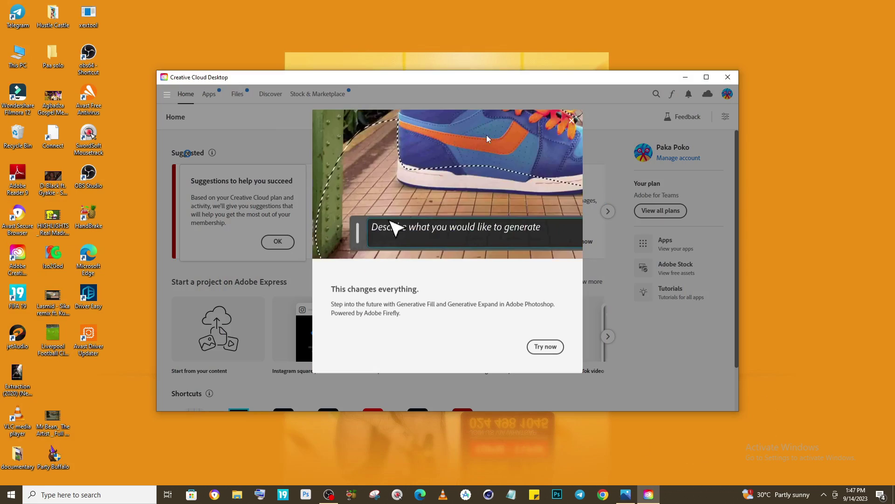
click(706, 77)
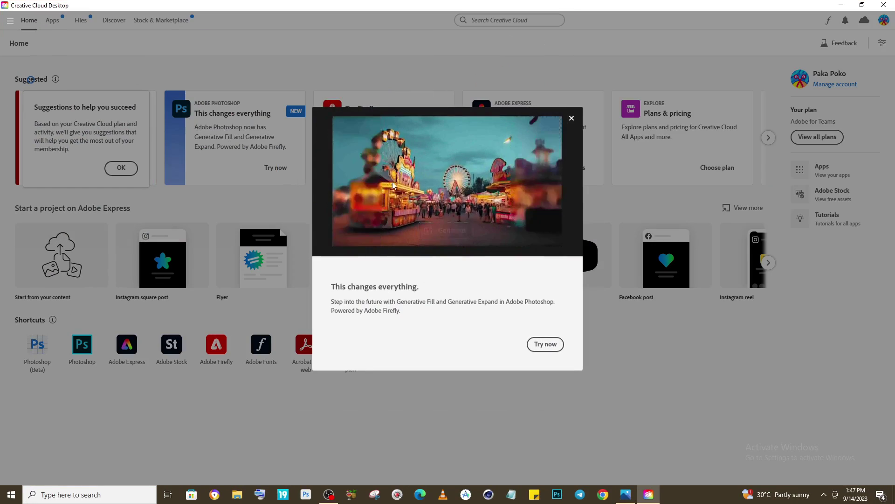
click(55, 24)
click(55, 24)
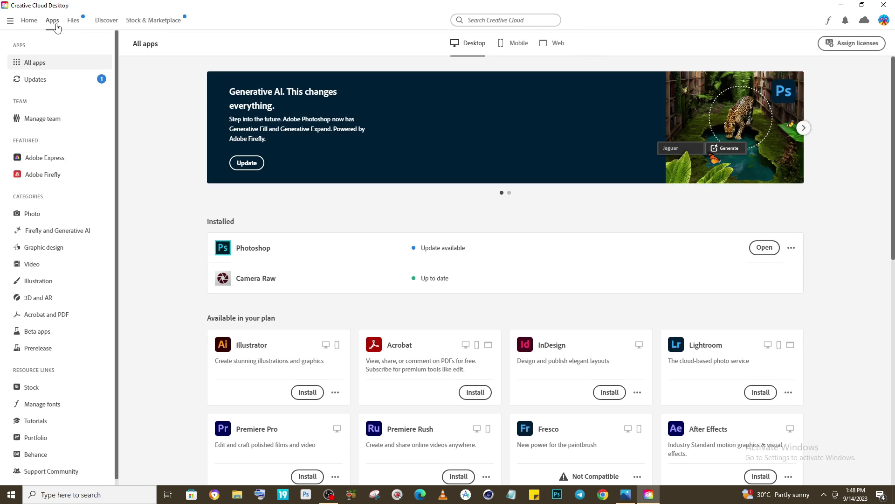
Update Photoshop to v25.0 now, keeping previous settings, then launch the updated Photoshop
click(39, 77)
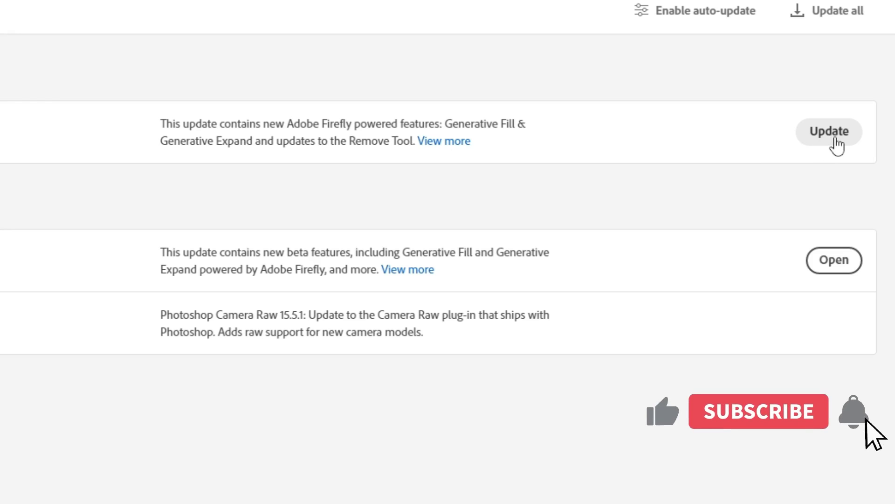
click(782, 112)
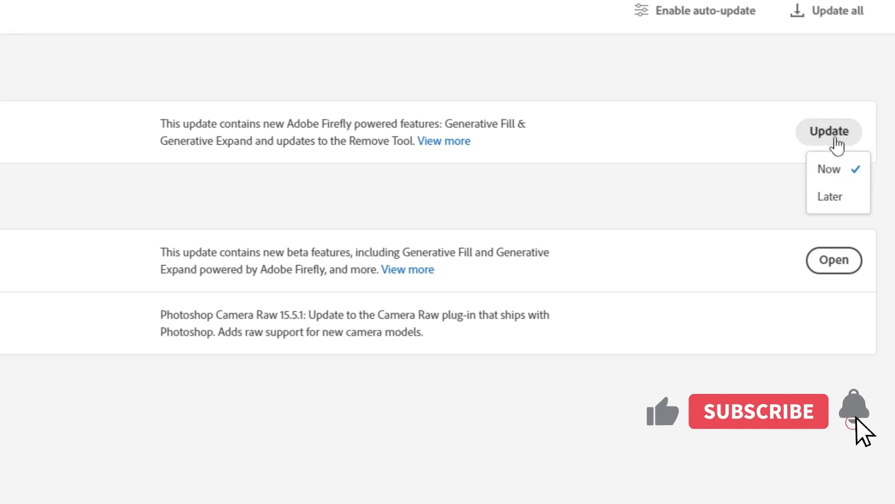
click(836, 143)
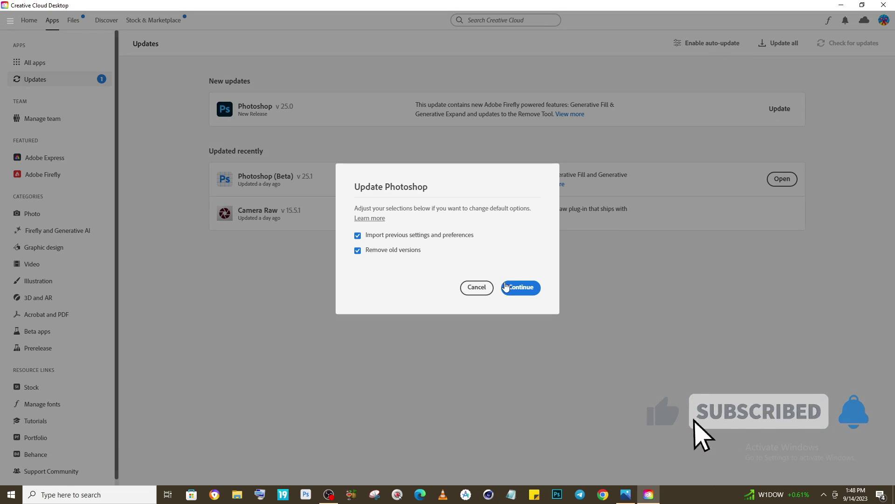
click(516, 289)
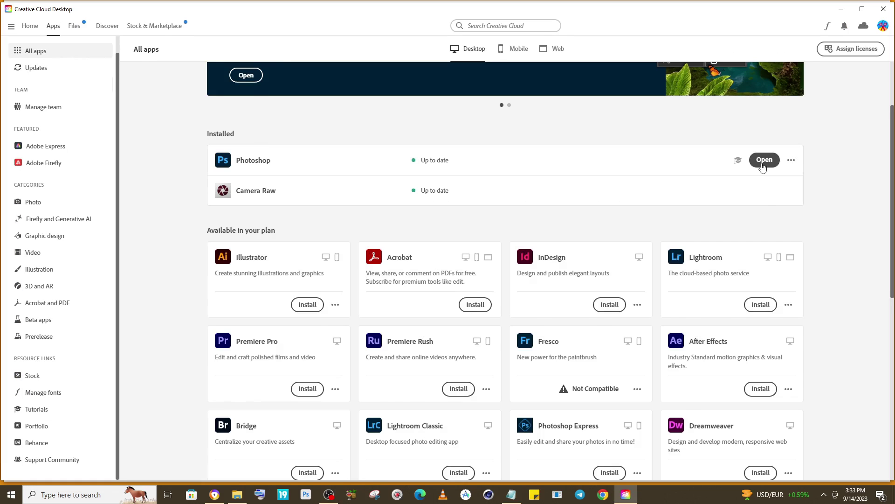
click(764, 160)
scroll(541, 392, up, 2)
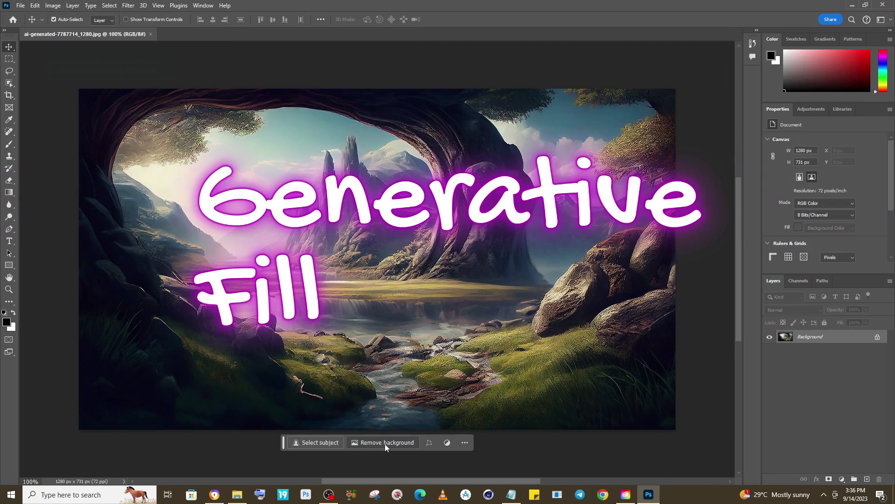
Open the contextual task bar's extra options menu
click(464, 443)
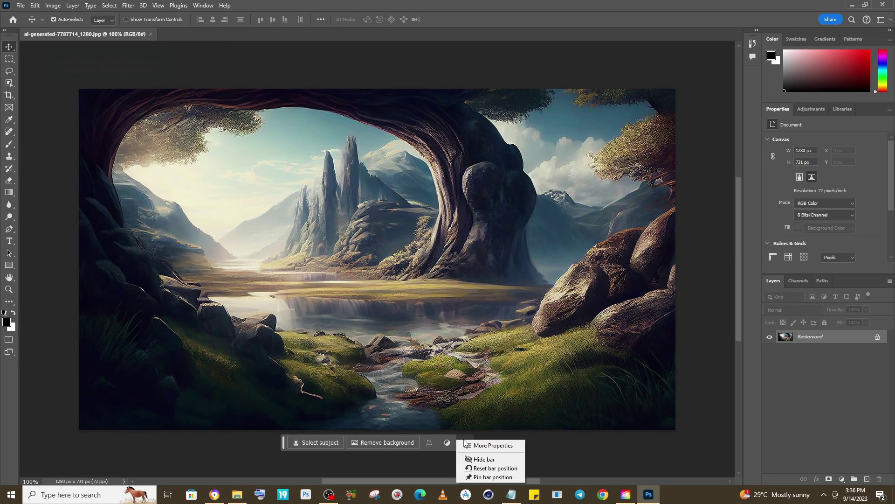
click(464, 442)
click(465, 442)
Lasso the mossy rocks and grass at lower left and start Generative Fill on them
click(7, 74)
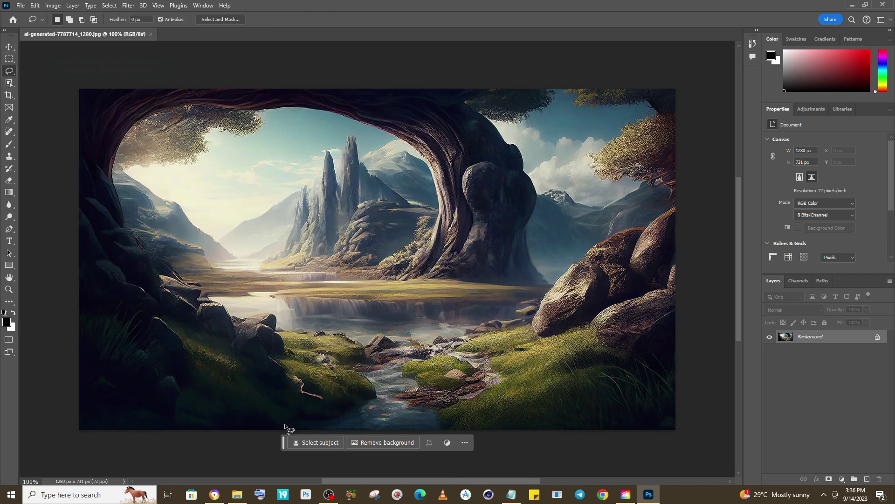
drag(285, 427, 281, 345)
mouse_move(266, 256)
mouse_down()
mouse_move(202, 224)
mouse_move(151, 245)
mouse_move(152, 390)
mouse_move(174, 441)
mouse_up()
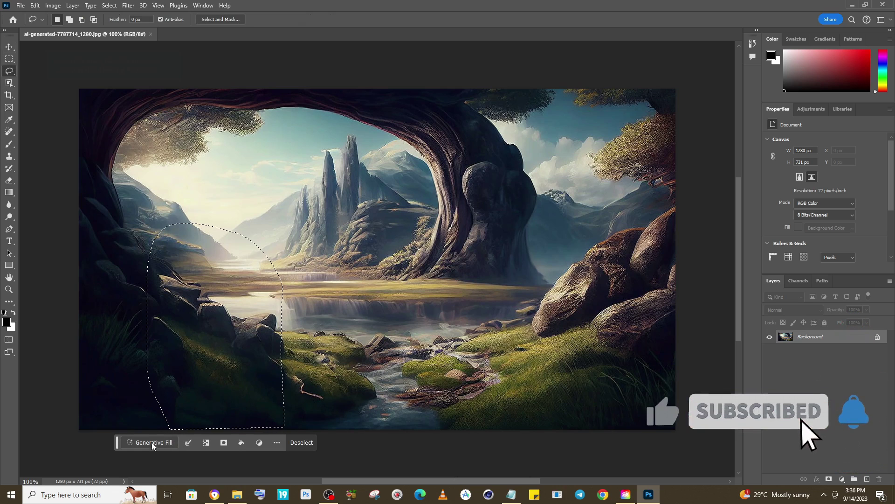
click(149, 442)
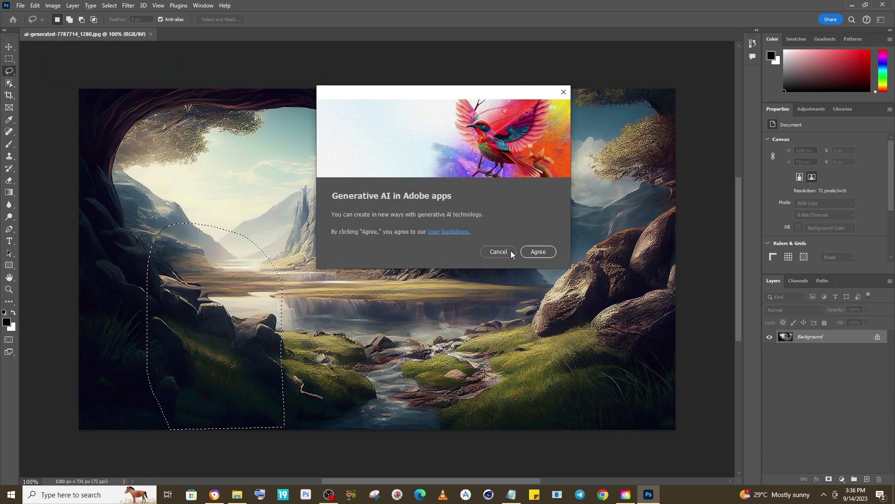
Accept the Generative AI terms and enter the prompt 'asian lady with umbrella'
click(537, 251)
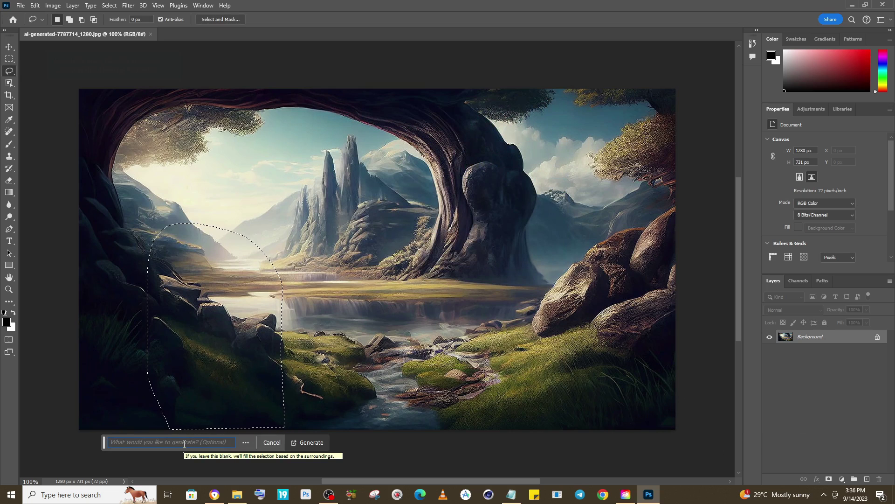
text(asian )
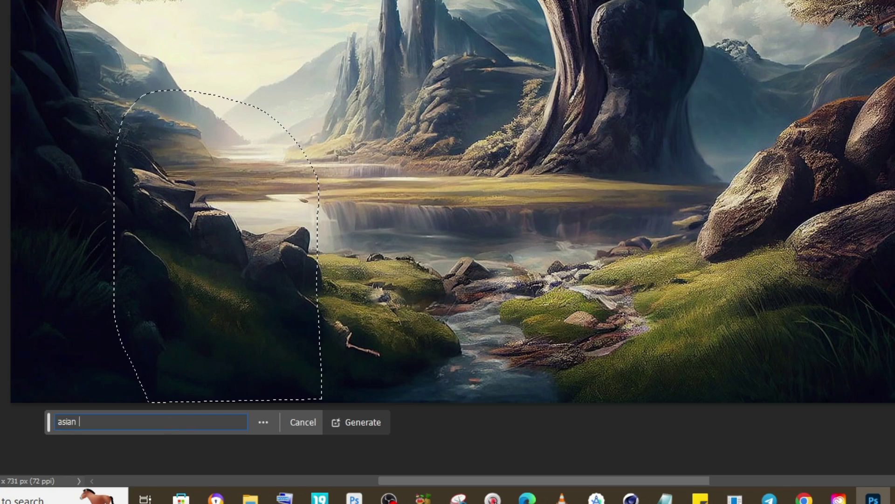
text(lady wit)
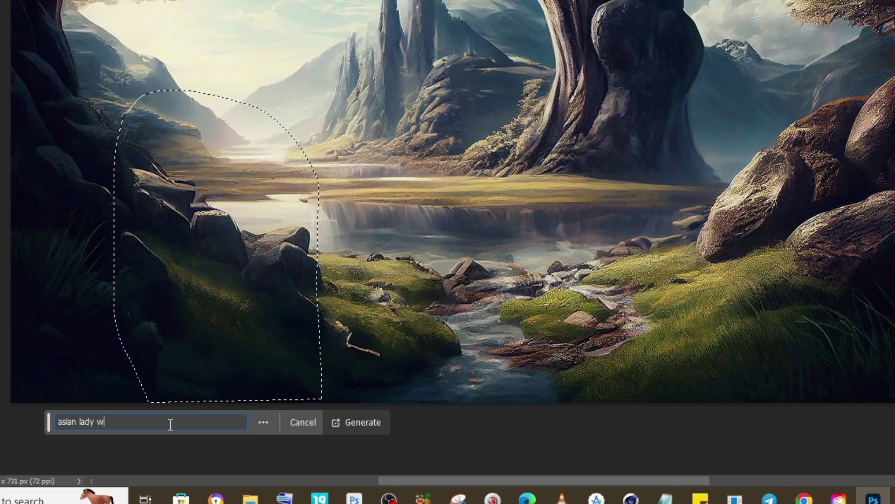
text(h umbrella)
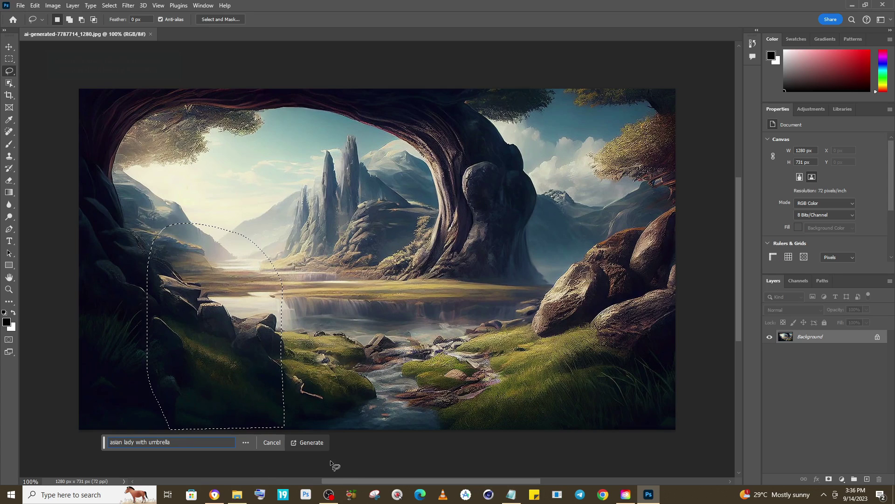
Generate the umbrella lady, apply variation 3, compare its visibility, and select the prompt text
click(312, 443)
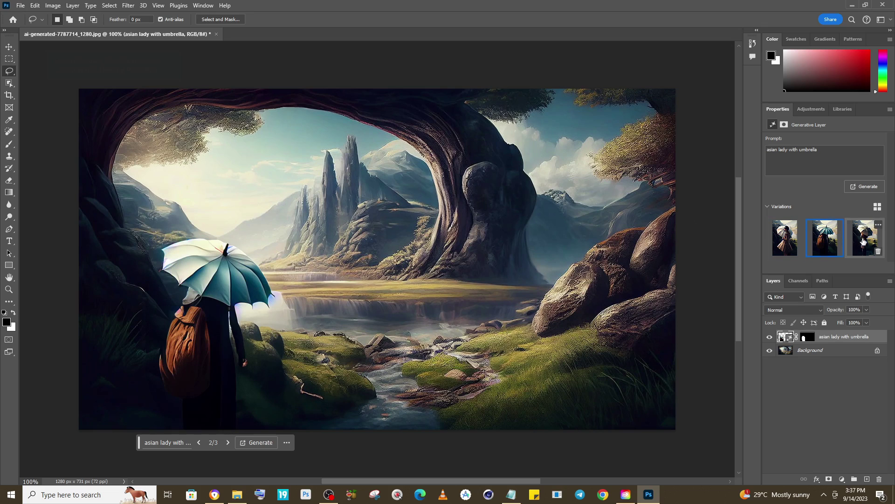
click(863, 241)
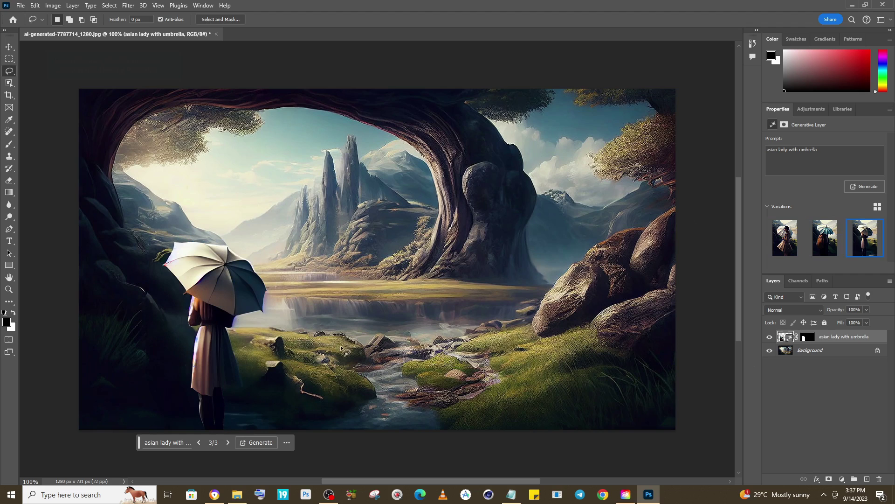
click(770, 337)
click(770, 337)
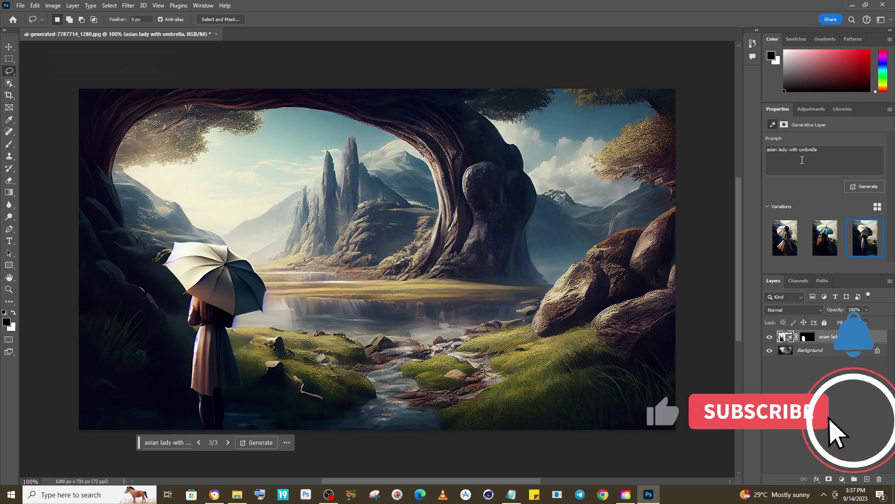
drag(816, 152, 763, 153)
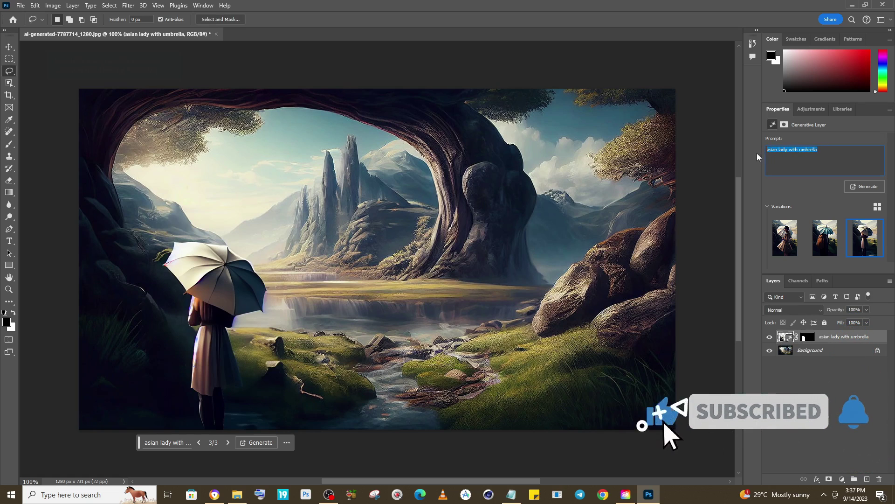
mouse_move(864, 224)
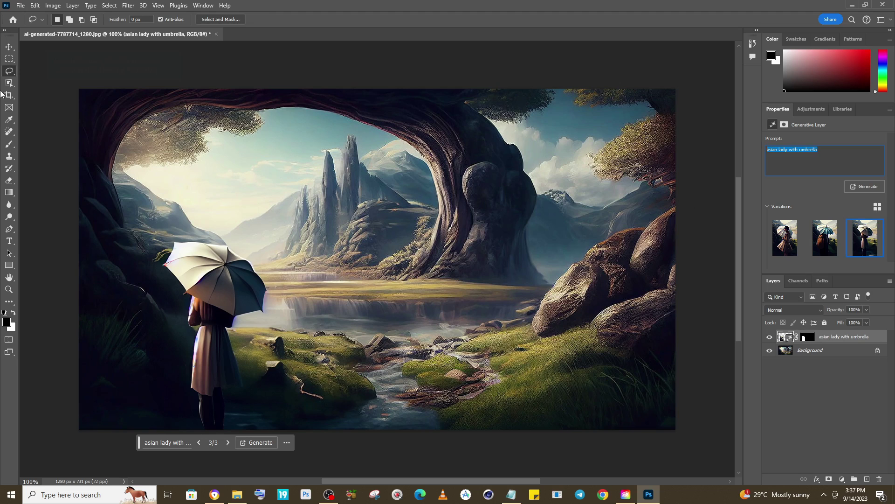
Hide the contextual task bar, restore it via Window > Contextual Task Bar, and reposition it
key(ctrl+minus)
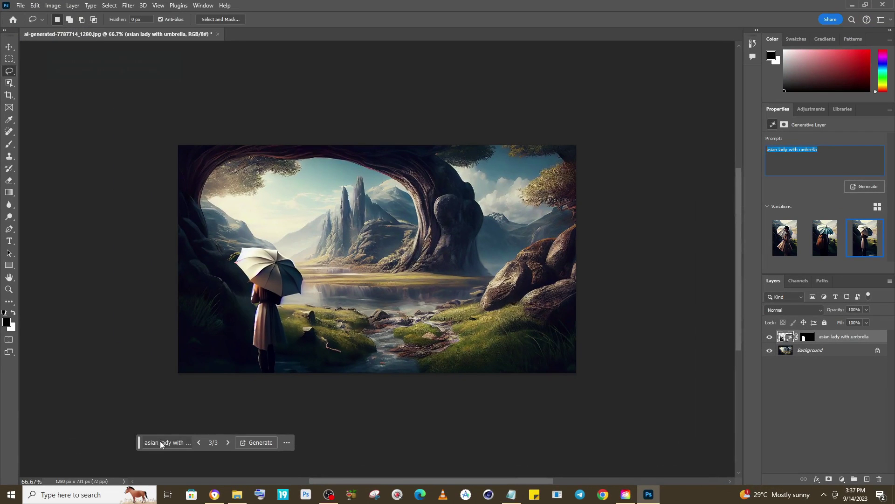
click(286, 444)
click(303, 417)
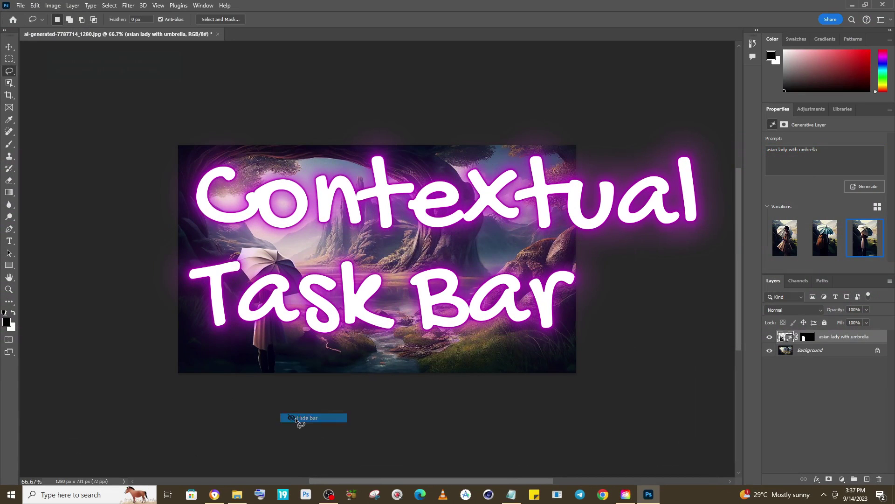
click(204, 7)
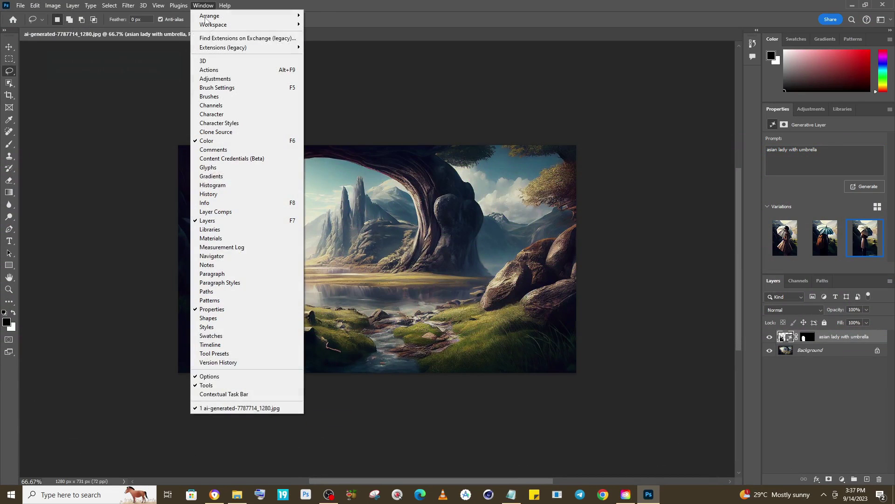
click(229, 395)
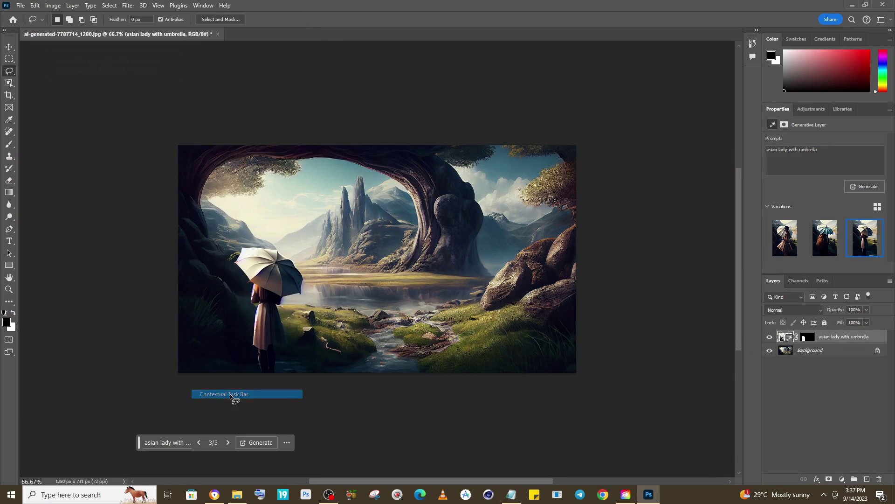
drag(139, 445, 508, 429)
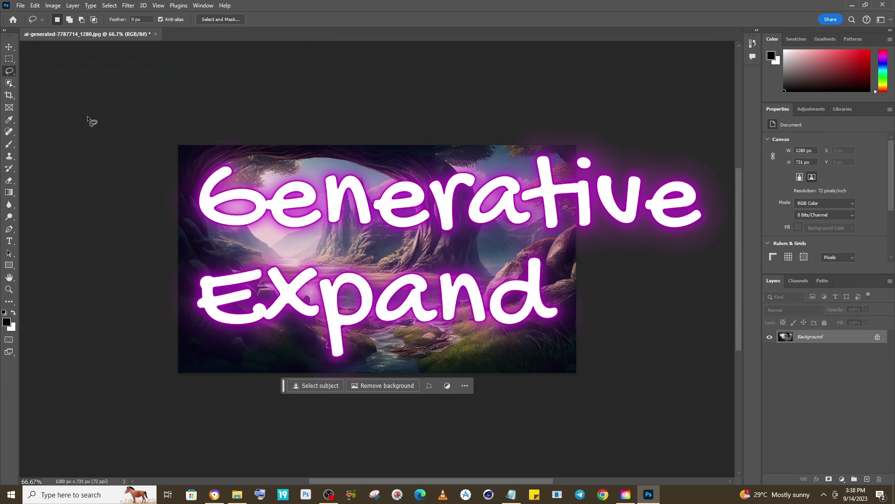
Extend the cave canvas upward with the Crop tool and fill it using Generative Expand
click(9, 96)
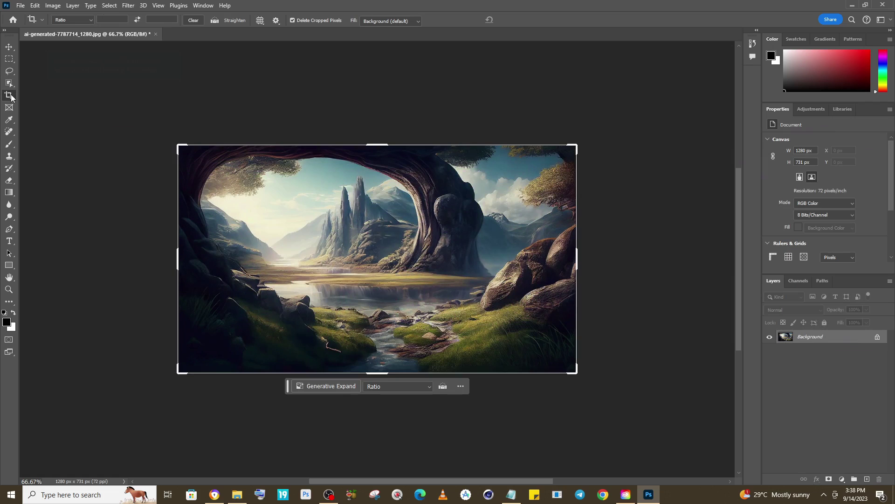
drag(377, 146, 377, 92)
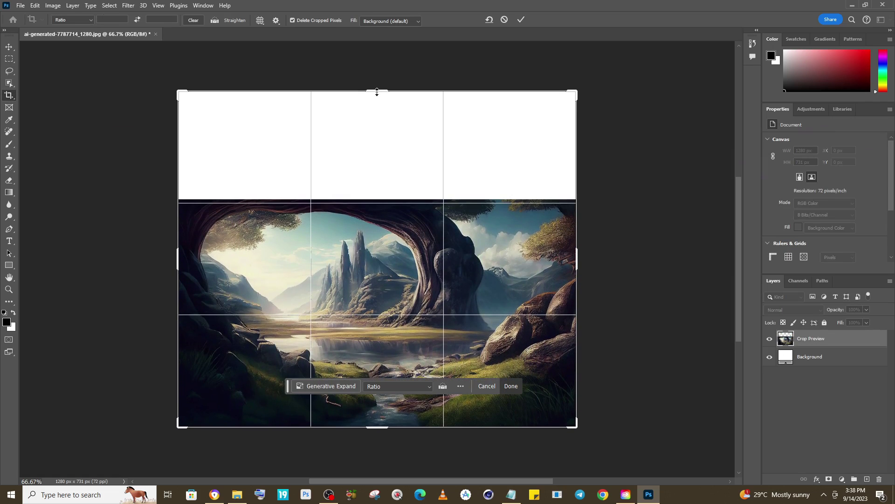
click(384, 21)
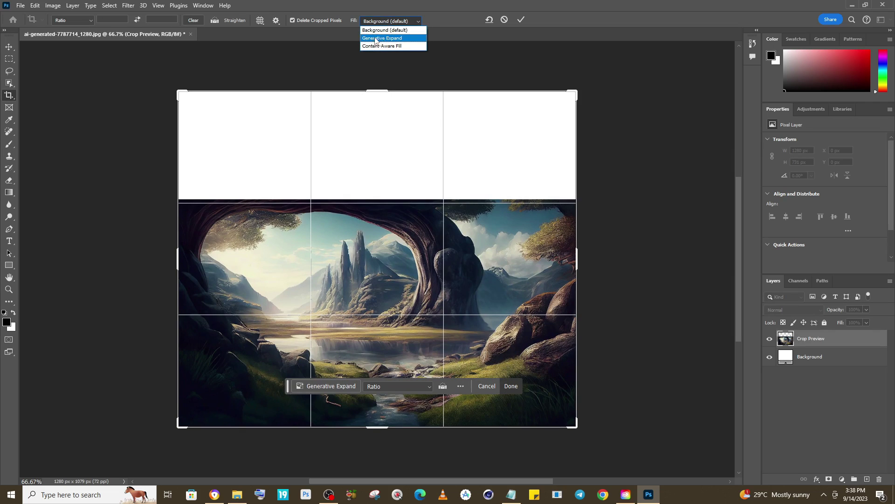
click(378, 38)
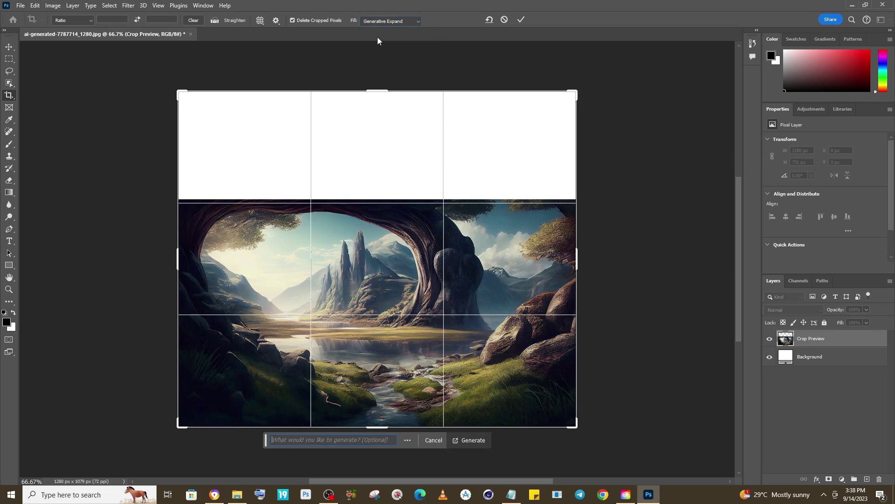
click(470, 440)
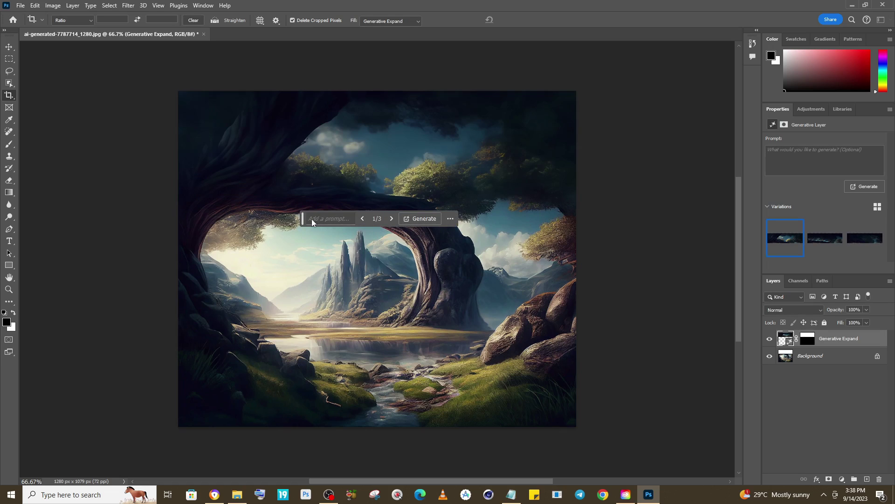
Compare the generated expansion variations and keep the first one
drag(302, 217, 330, 459)
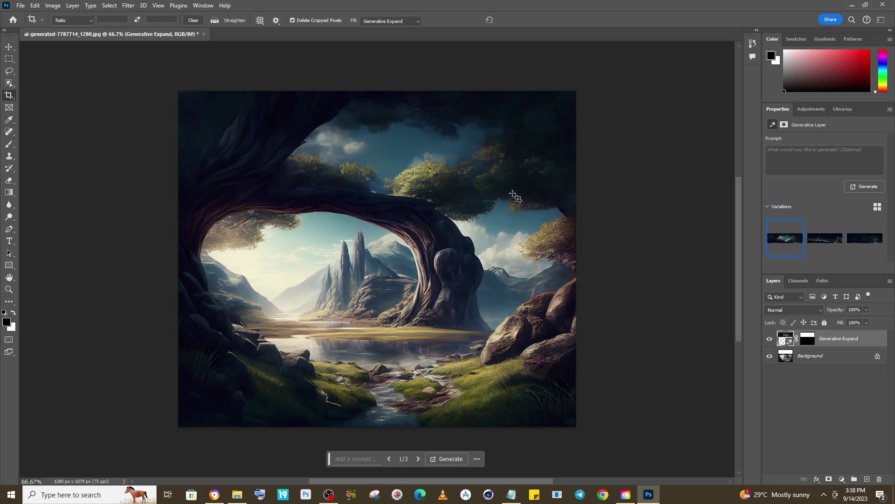
click(827, 240)
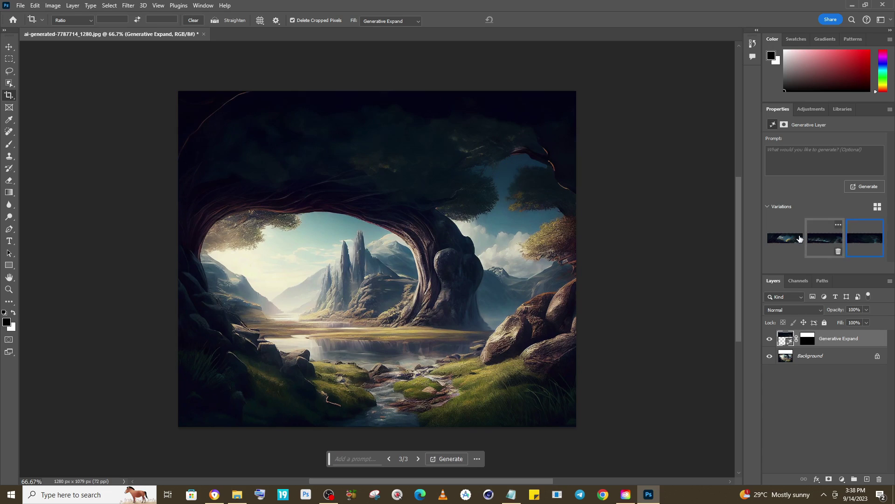
click(768, 239)
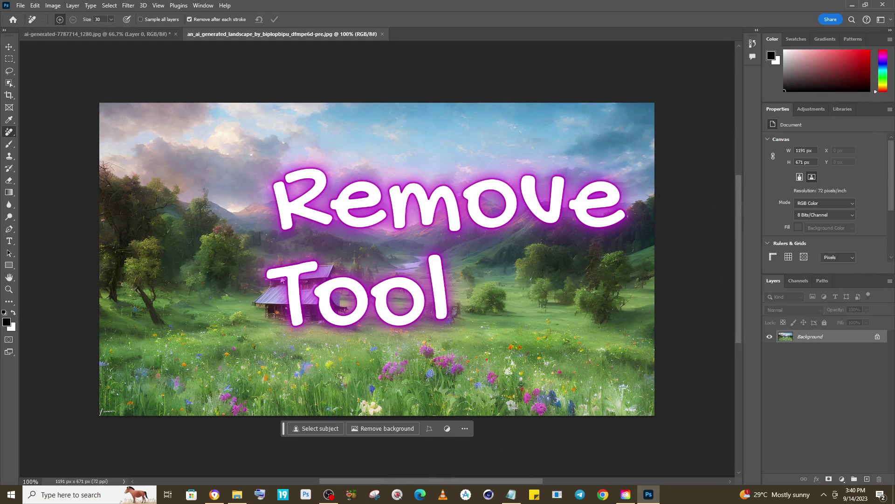
Pick the Remove Tool, duplicate Layer 0 with Ctrl+J, and hide the original layer
right_click(9, 132)
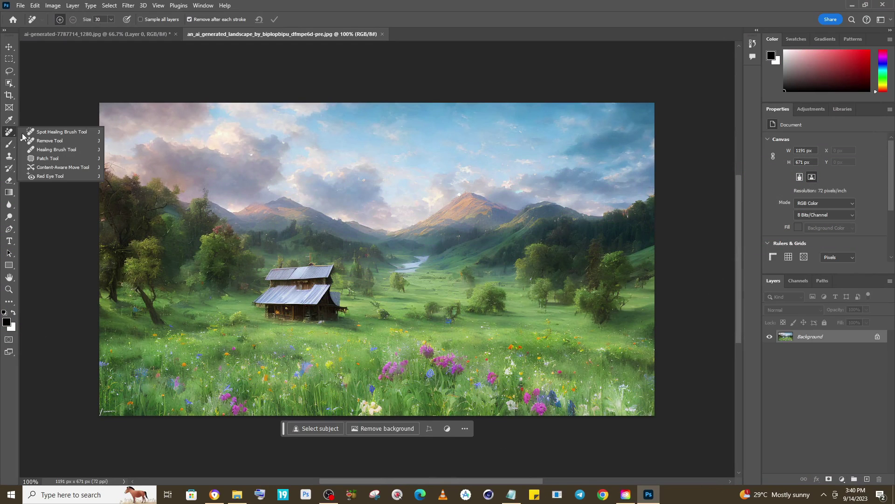
click(51, 141)
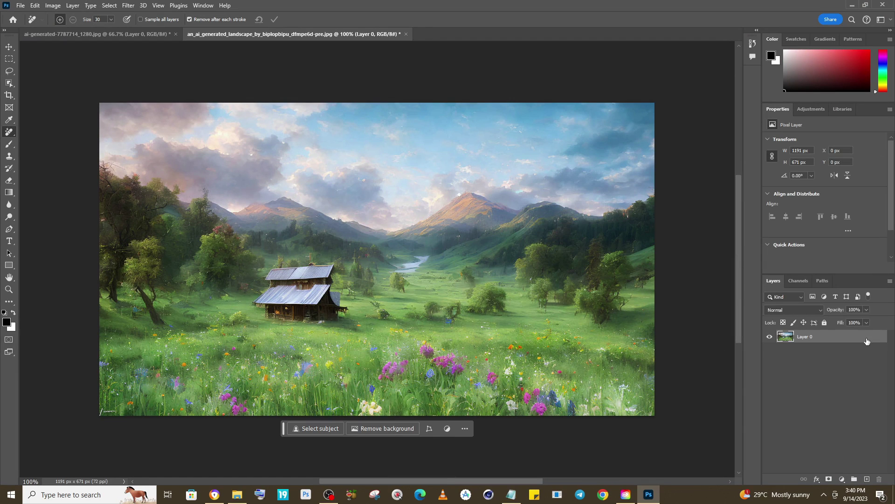
key(ctrl+j)
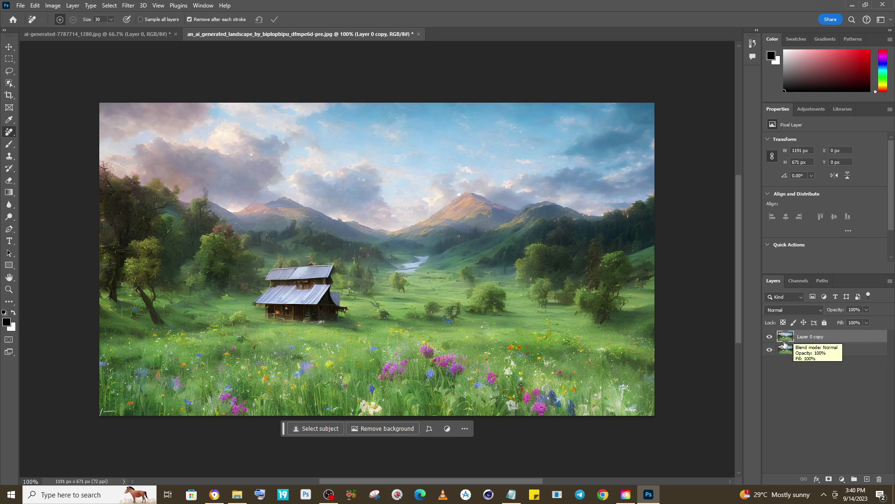
click(769, 349)
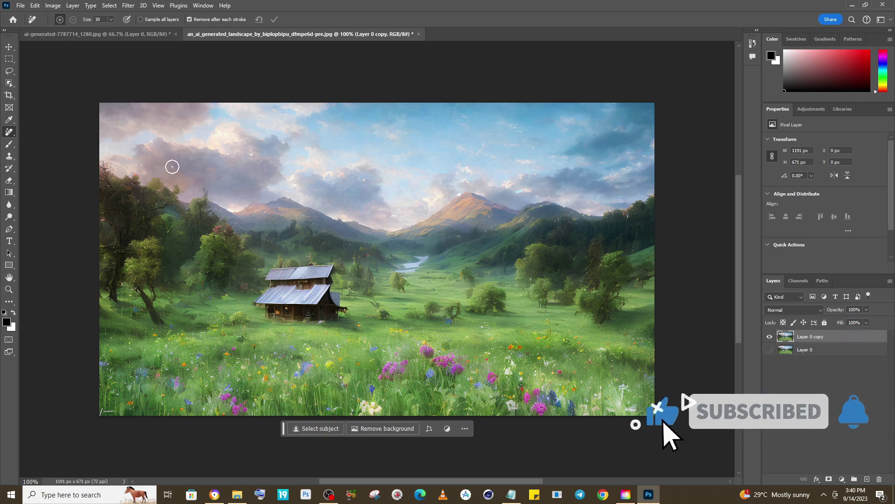
Brush the cabin out of the copy, compare before and after, and move the task bar aside
mouse_move(257, 271)
mouse_down()
mouse_move(326, 271)
mouse_move(339, 293)
mouse_move(334, 312)
mouse_move(262, 312)
mouse_move(314, 318)
mouse_move(264, 289)
mouse_move(256, 301)
mouse_move(293, 295)
mouse_move(319, 276)
mouse_move(329, 299)
mouse_move(303, 305)
mouse_move(332, 309)
mouse_move(337, 293)
mouse_move(327, 297)
mouse_move(338, 304)
mouse_up()
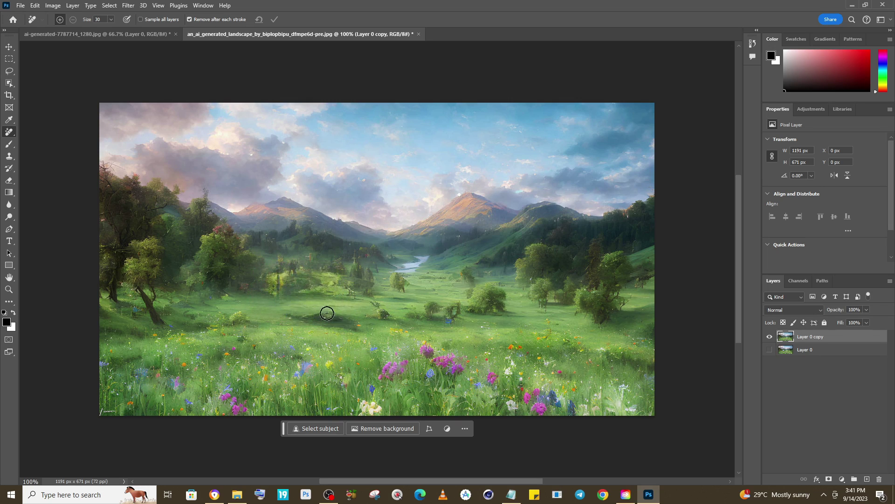
click(769, 337)
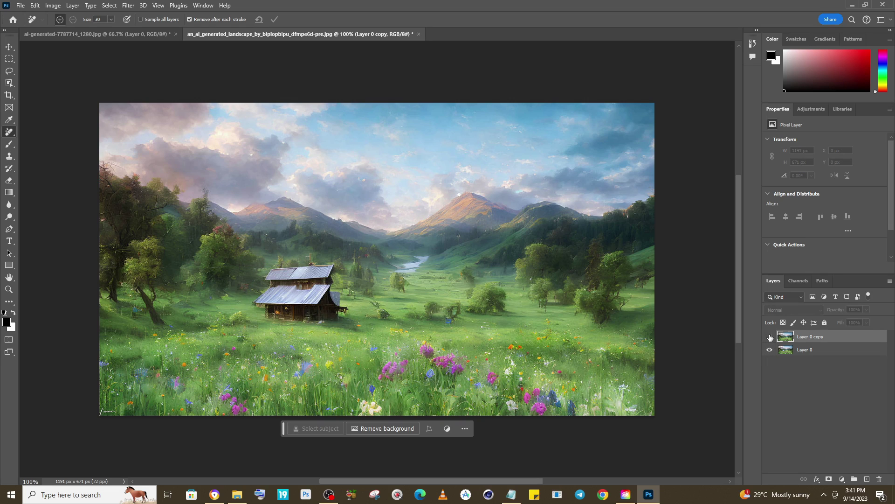
click(769, 336)
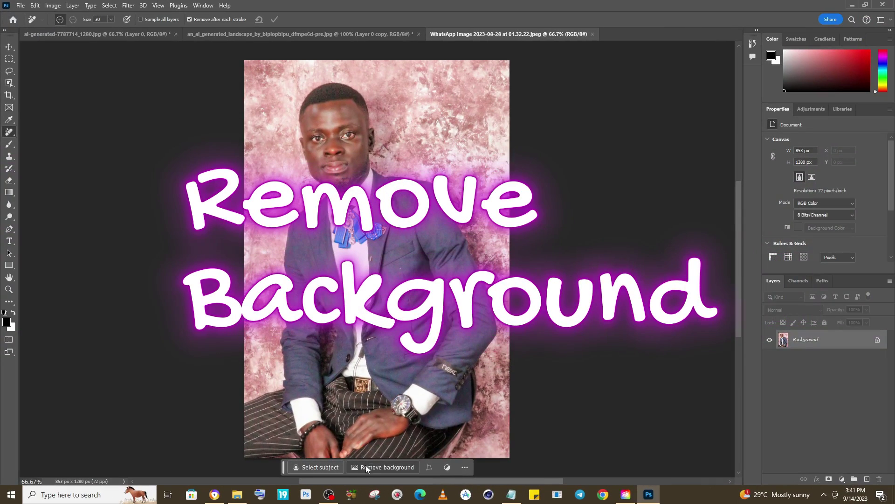
drag(284, 464, 549, 321)
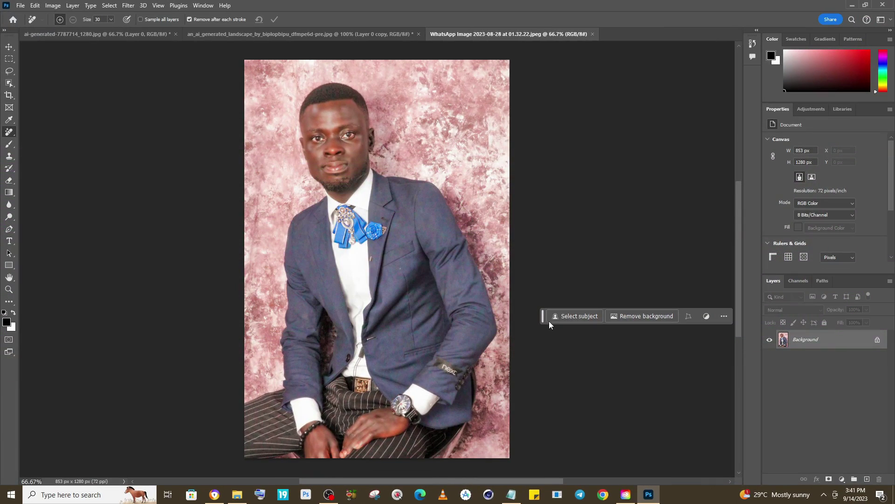
Remove the portrait's pink backdrop with Remove background, zooming in and out to check edges
click(636, 315)
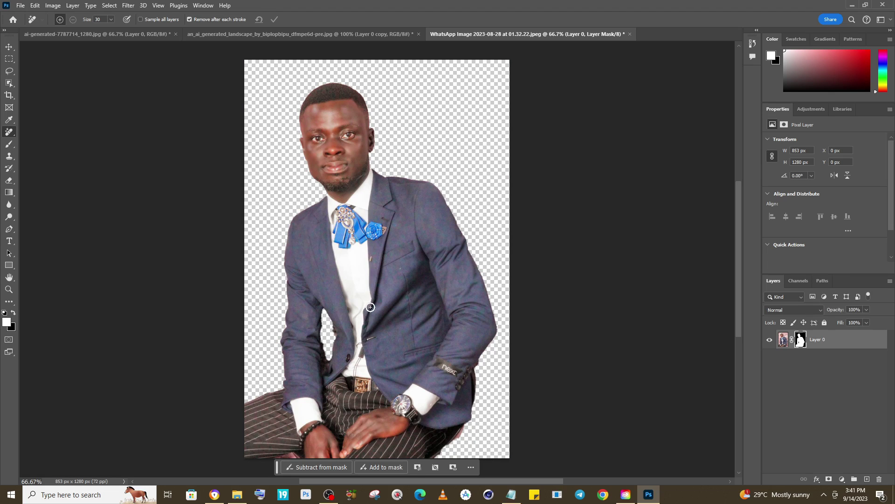
key(ctrl+plus)
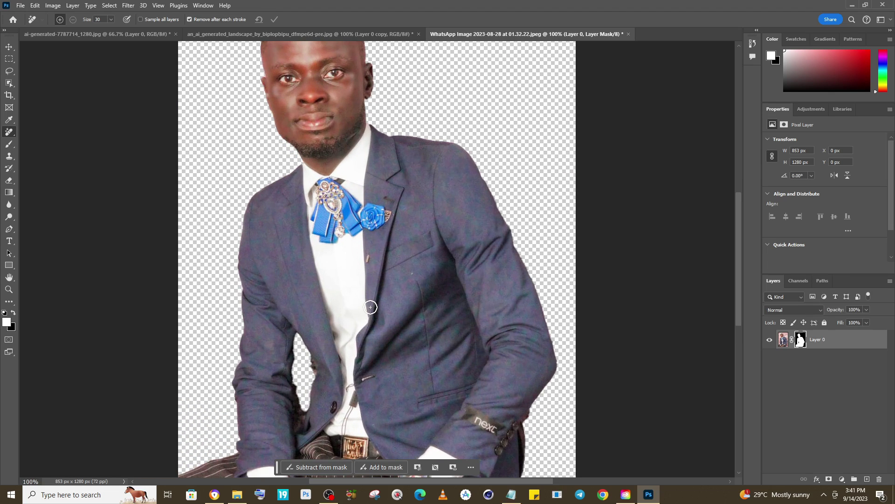
key(ctrl+minus)
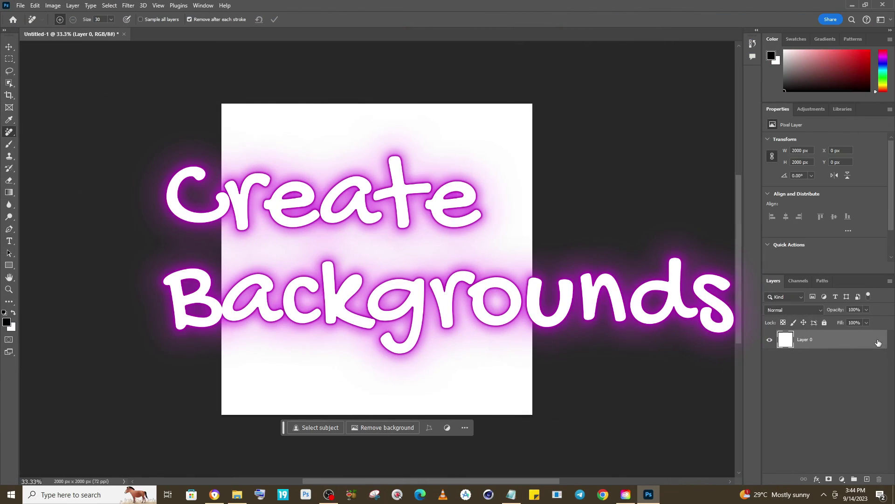
Select the whole blank canvas and generate a fill from the prompt 'glowing gradient background'
ctrl+click(788, 342)
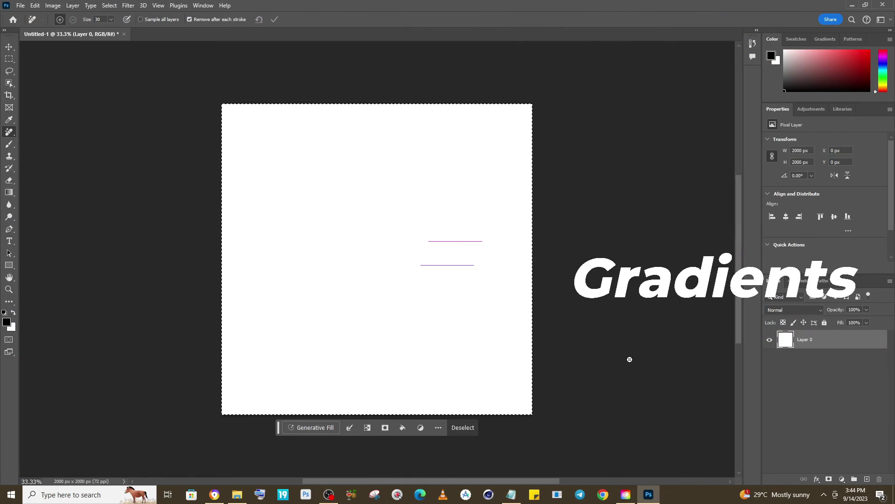
click(323, 426)
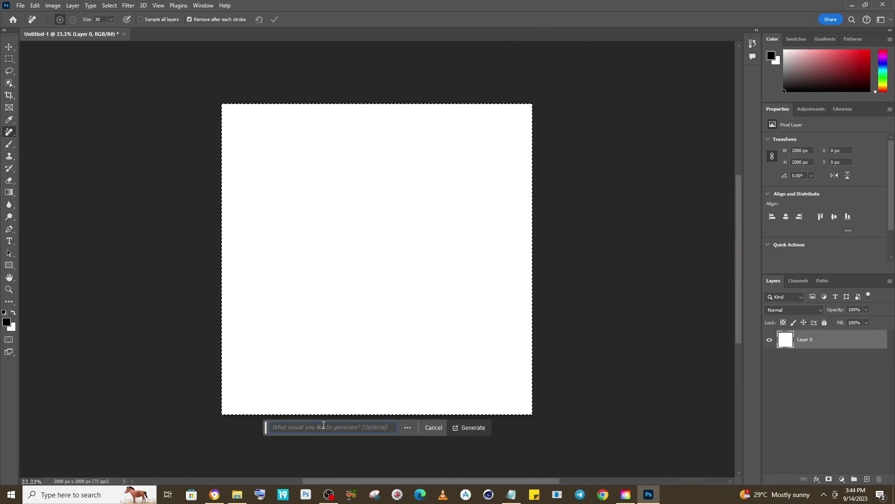
text(glowing gra)
text(dient background)
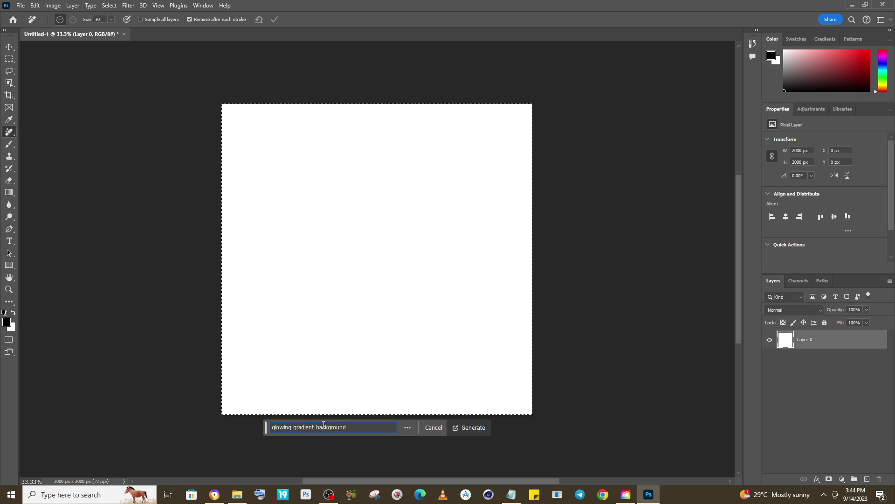
key(Return)
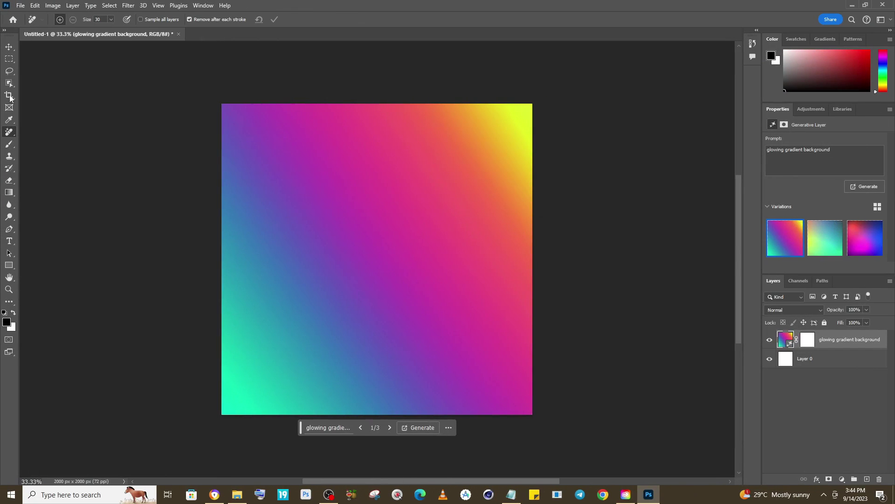
Switch to the Move tool and preview the second, then the third, gradient variation
click(9, 47)
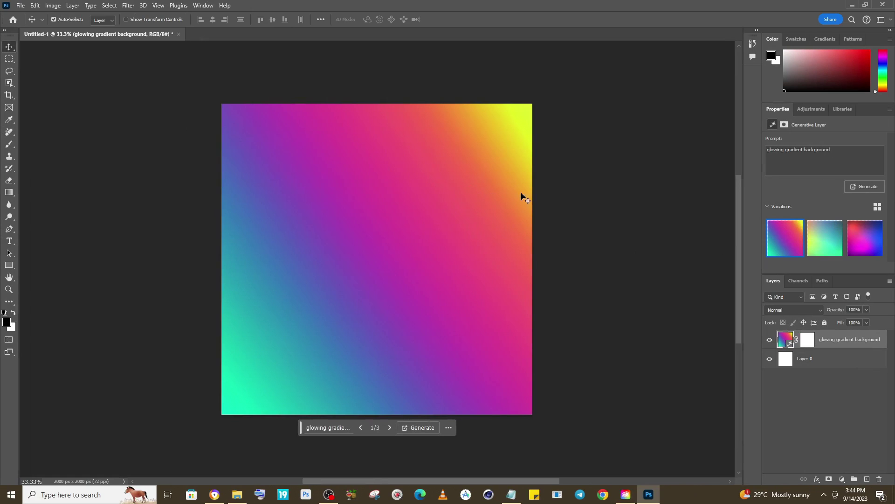
click(825, 250)
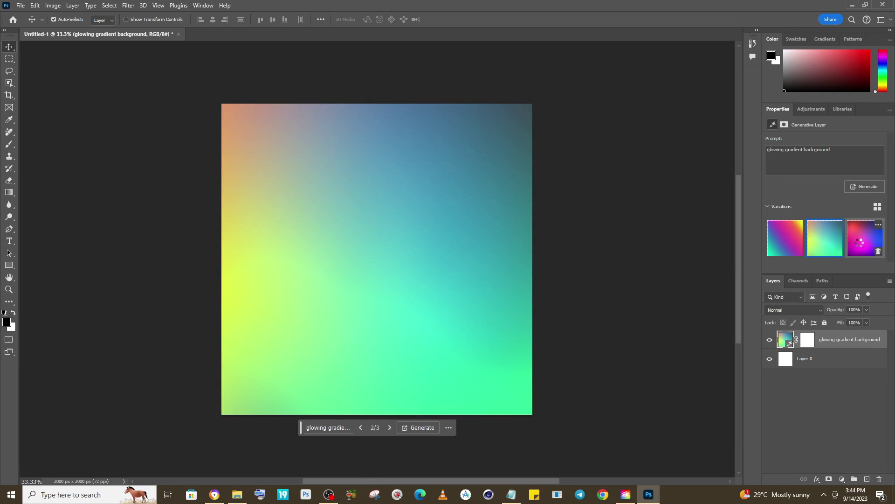
click(859, 243)
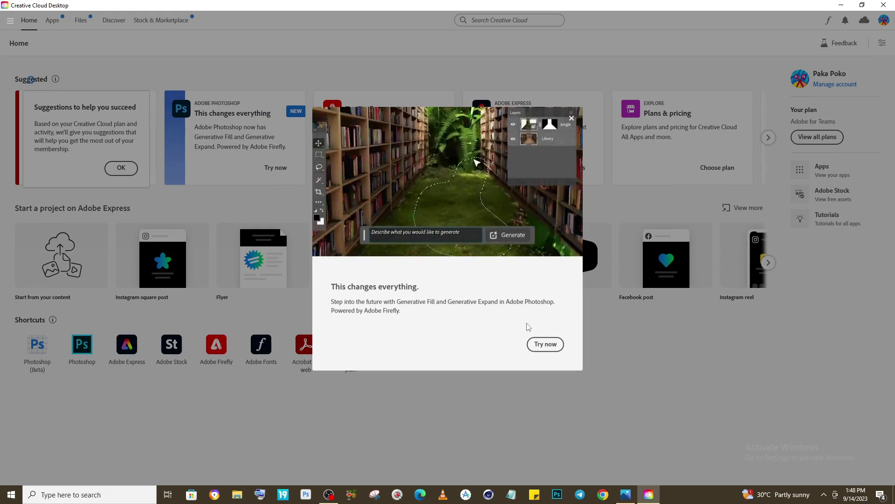
Dismiss the Photoshop promotion dialog and show the All apps list in Creative Cloud
click(572, 119)
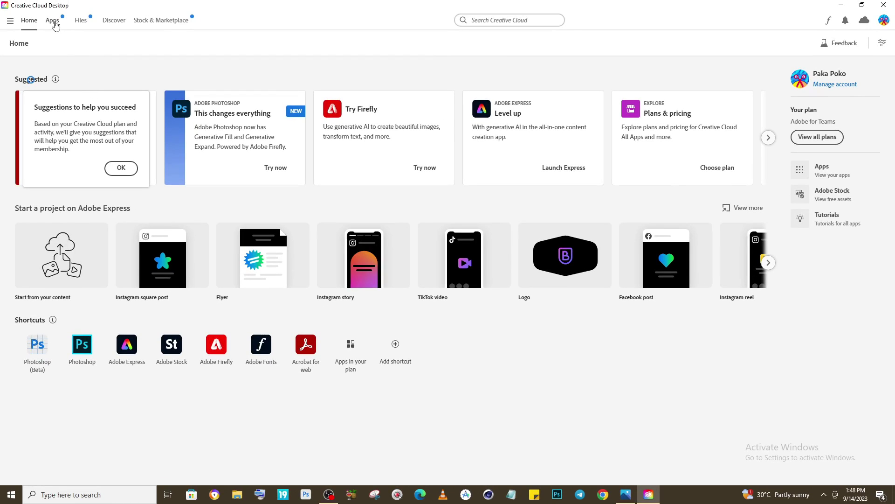
click(52, 20)
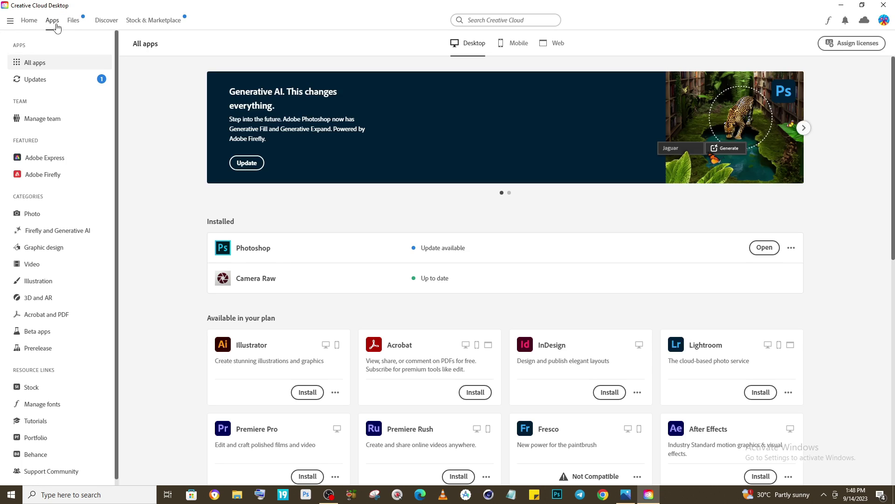